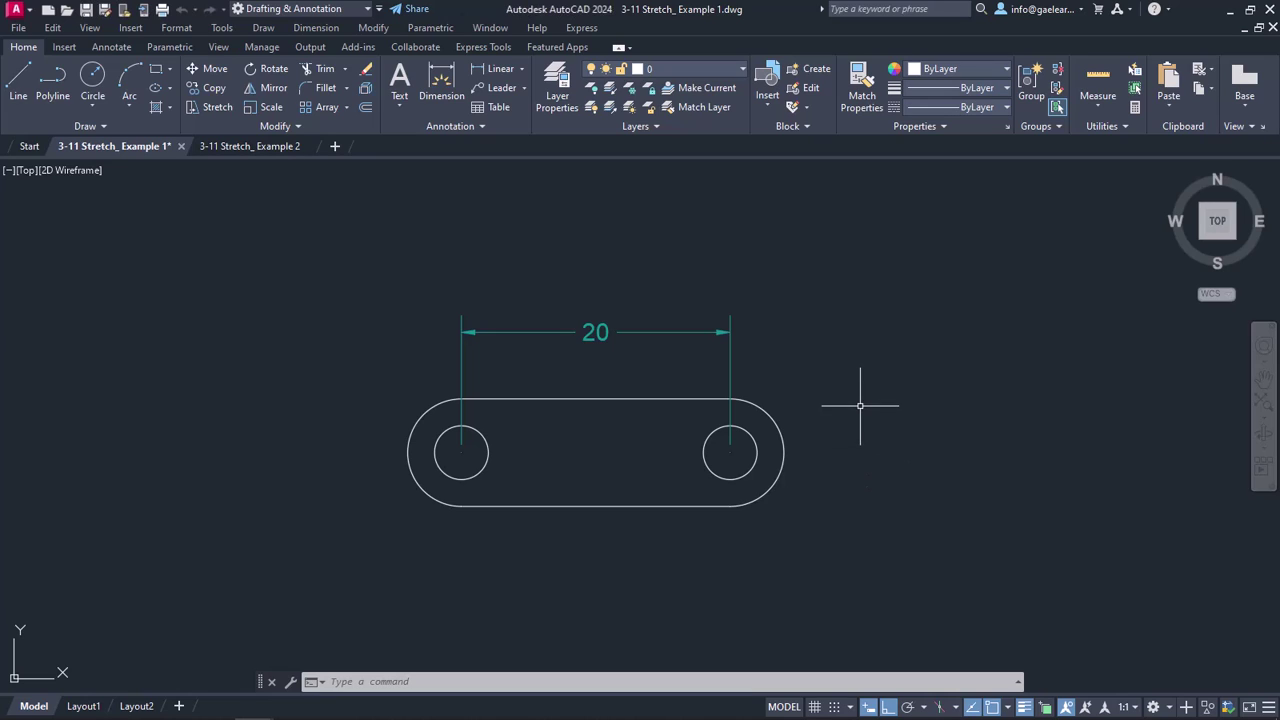
- Open the Modify menu, then dismiss it without choosing a command
{"action": "left_click", "coordinate": [373, 27]}
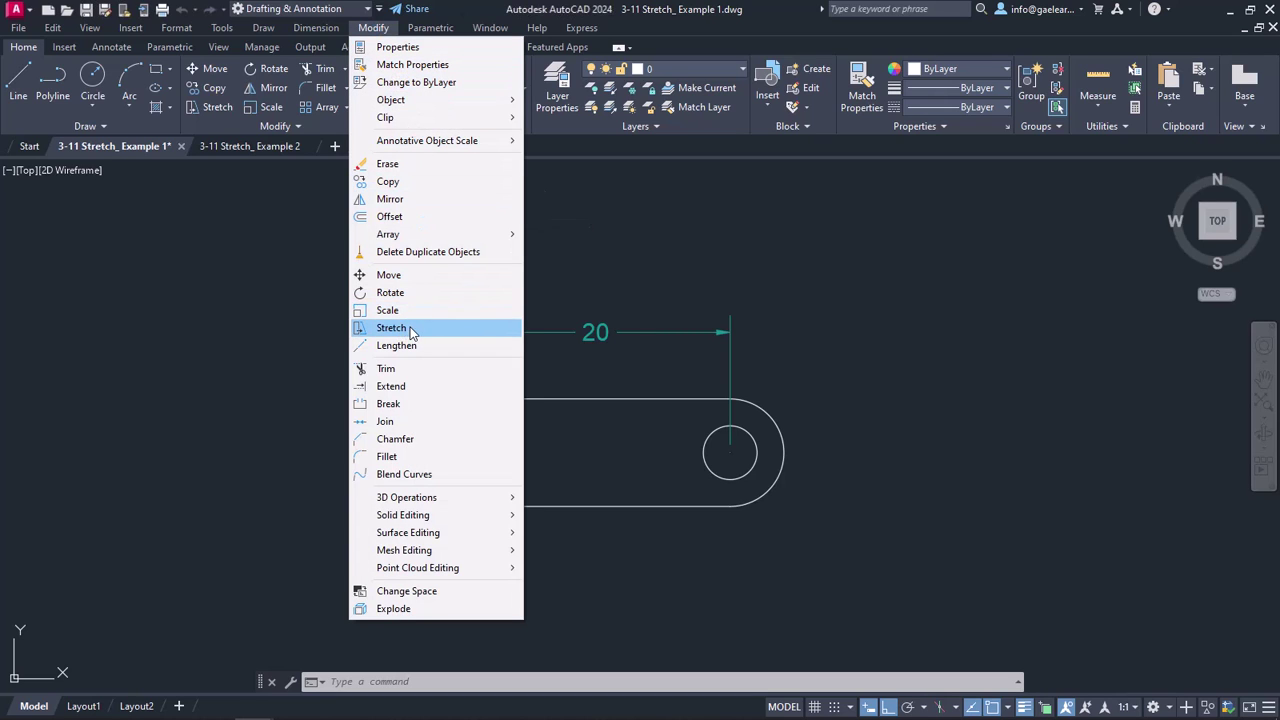
{"action": "key", "text": "Escape"}
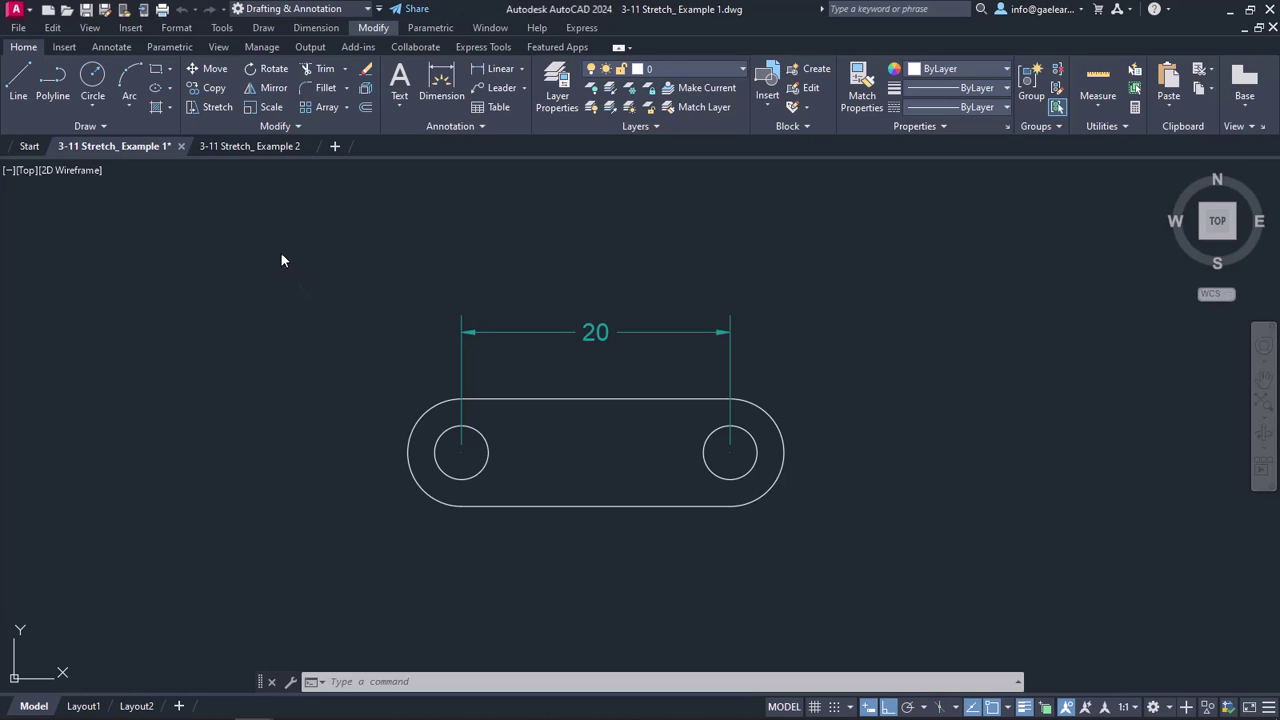
- Stretch the slot's right arc, circle and both straight edges, based at the right hole's centre
{"action": "left_click", "coordinate": [209, 107]}
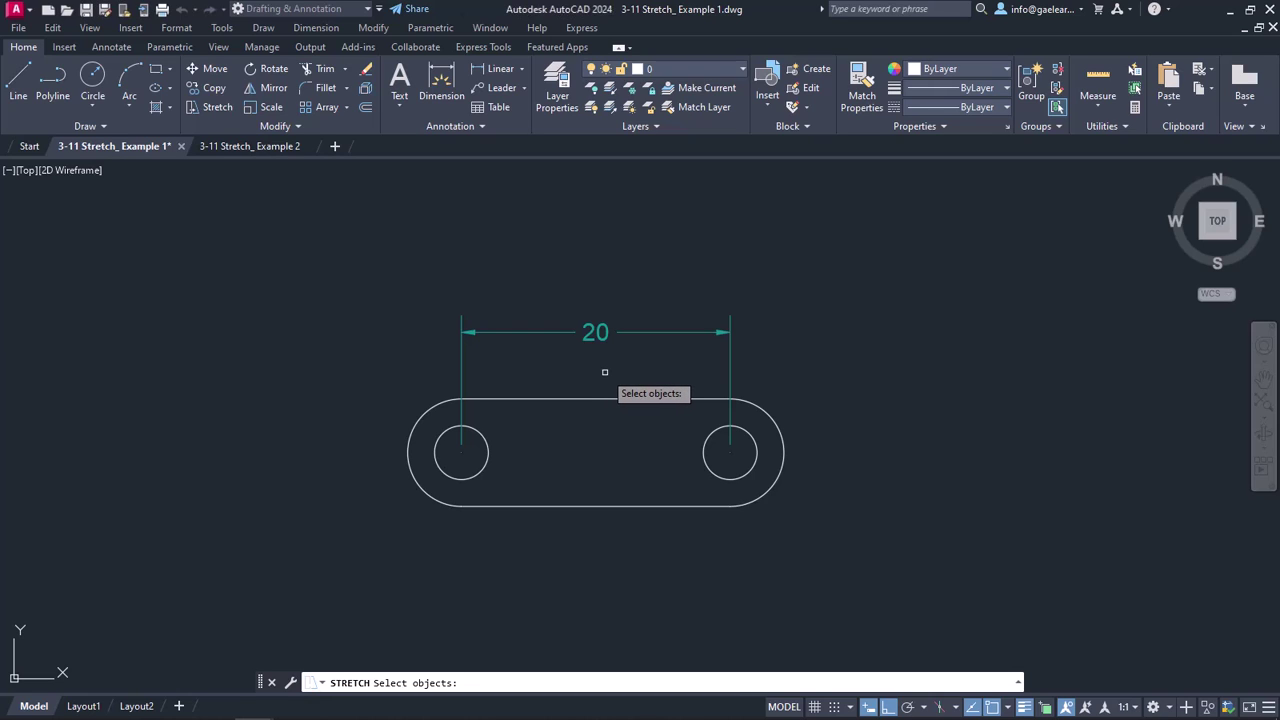
{"action": "left_click", "coordinate": [604, 372]}
{"action": "left_click", "coordinate": [808, 522]}
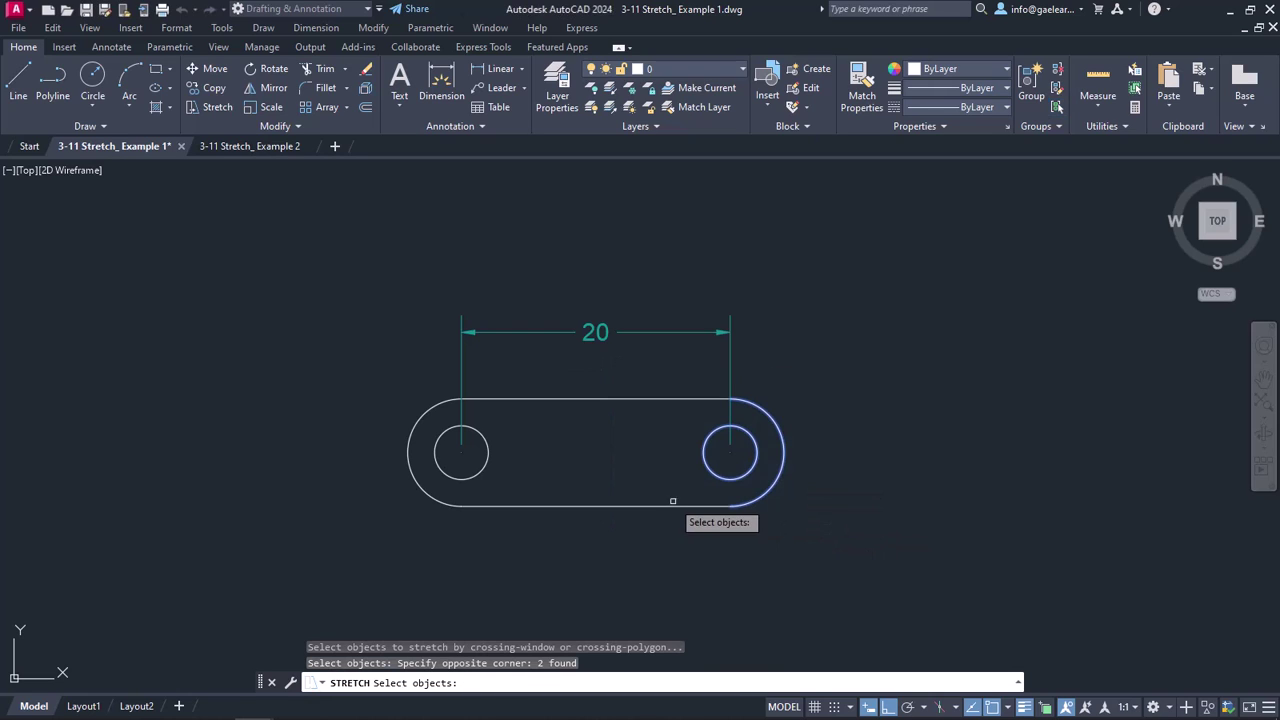
{"action": "left_click", "coordinate": [672, 506]}
{"action": "left_click", "coordinate": [659, 398]}
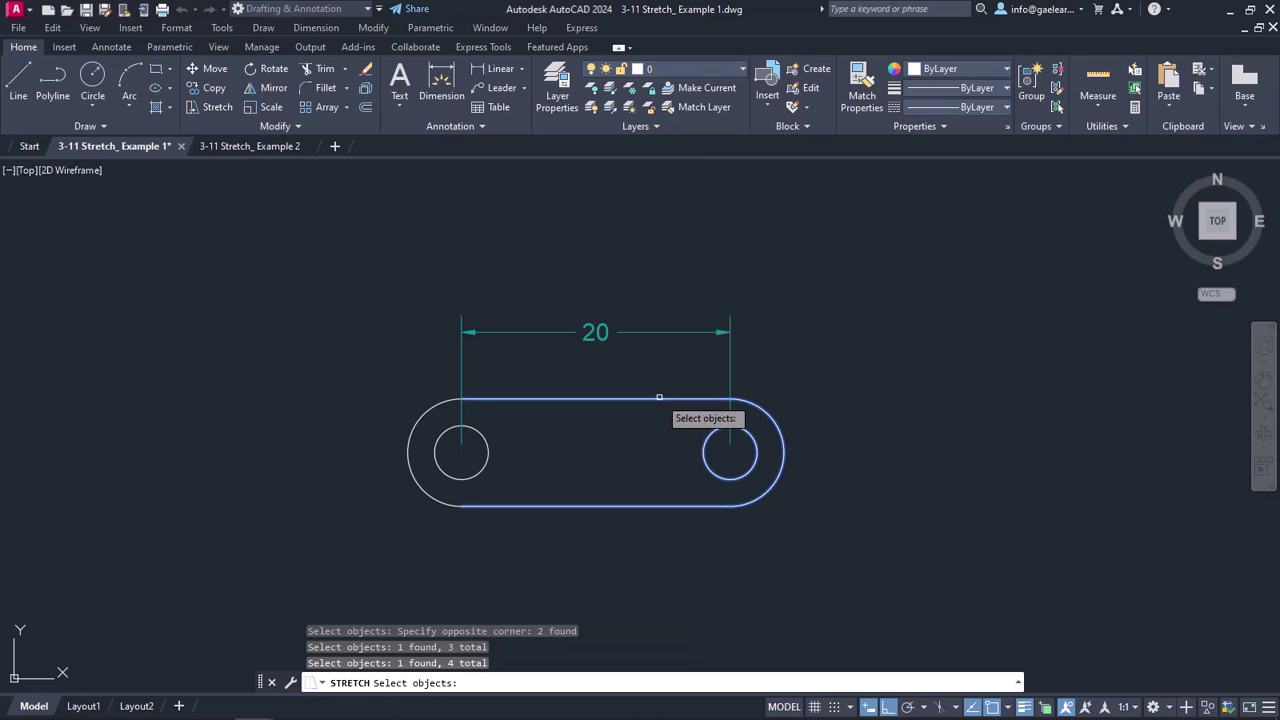
{"action": "key", "text": "Return"}
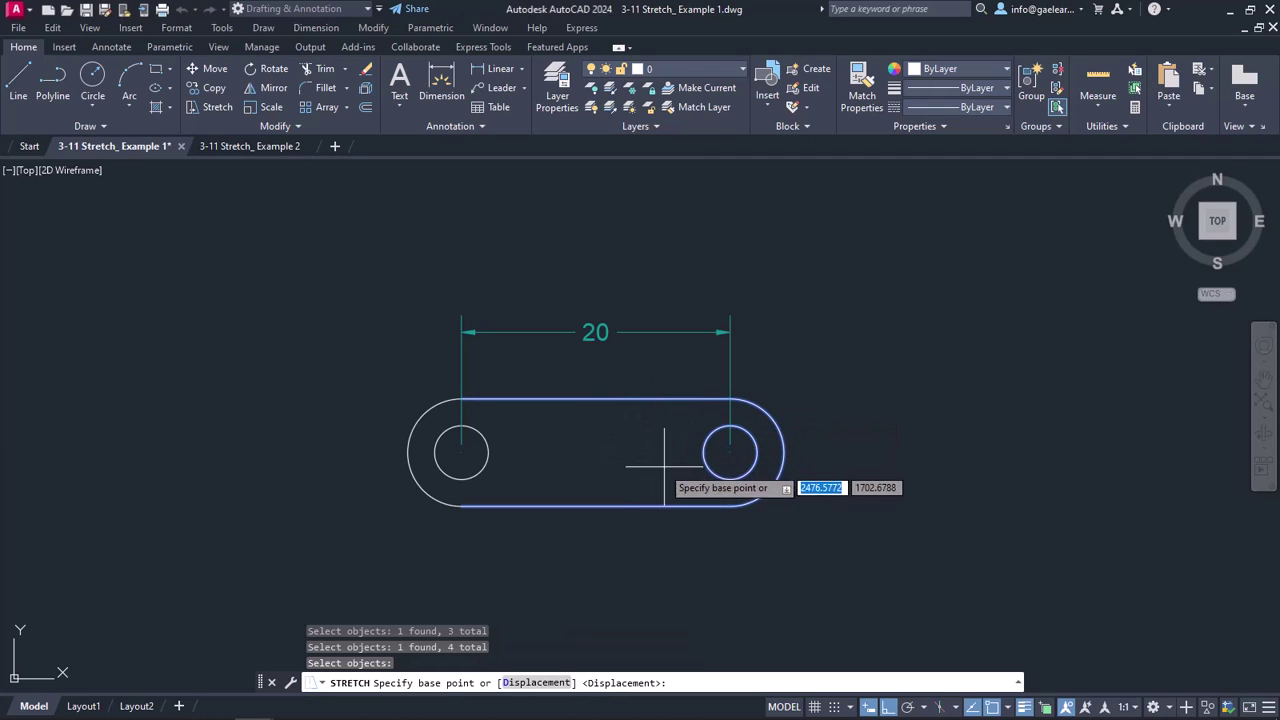
{"action": "left_click", "coordinate": [730, 453]}
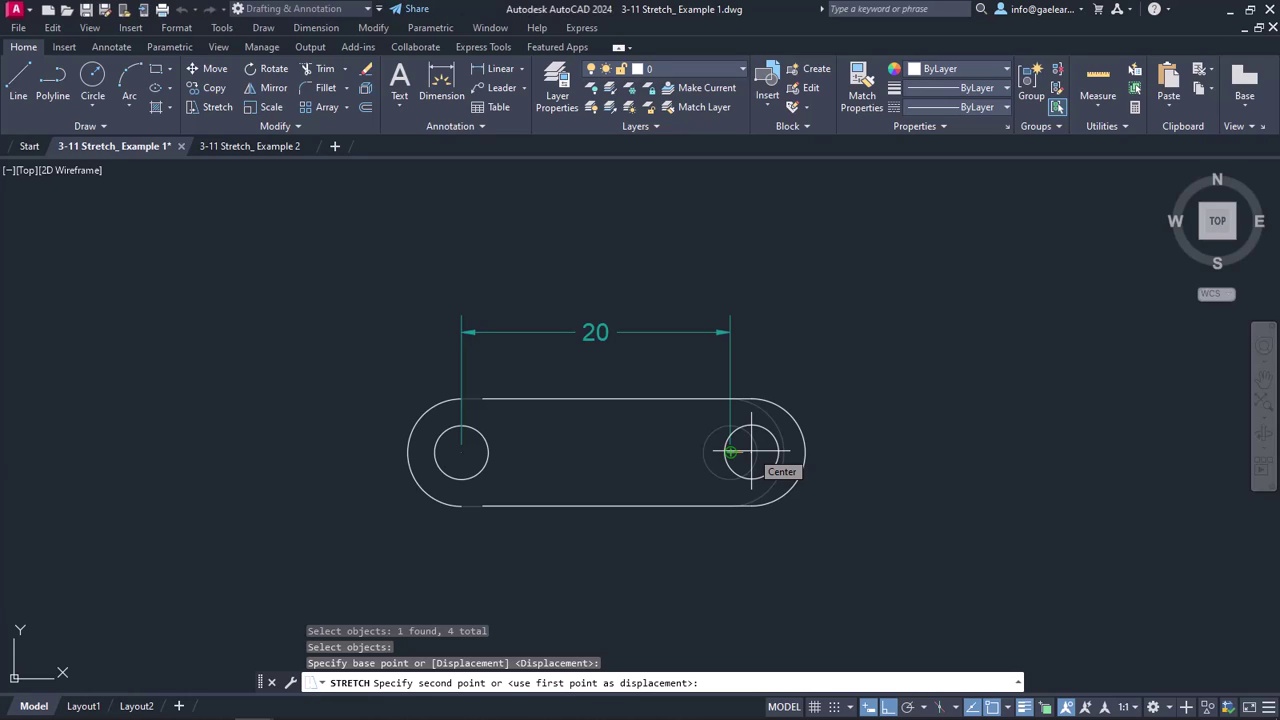
- Cancel the pending stretch, then crossing-select the slot's right end and stretch it 5 units right
{"action": "key", "text": "Escape"}
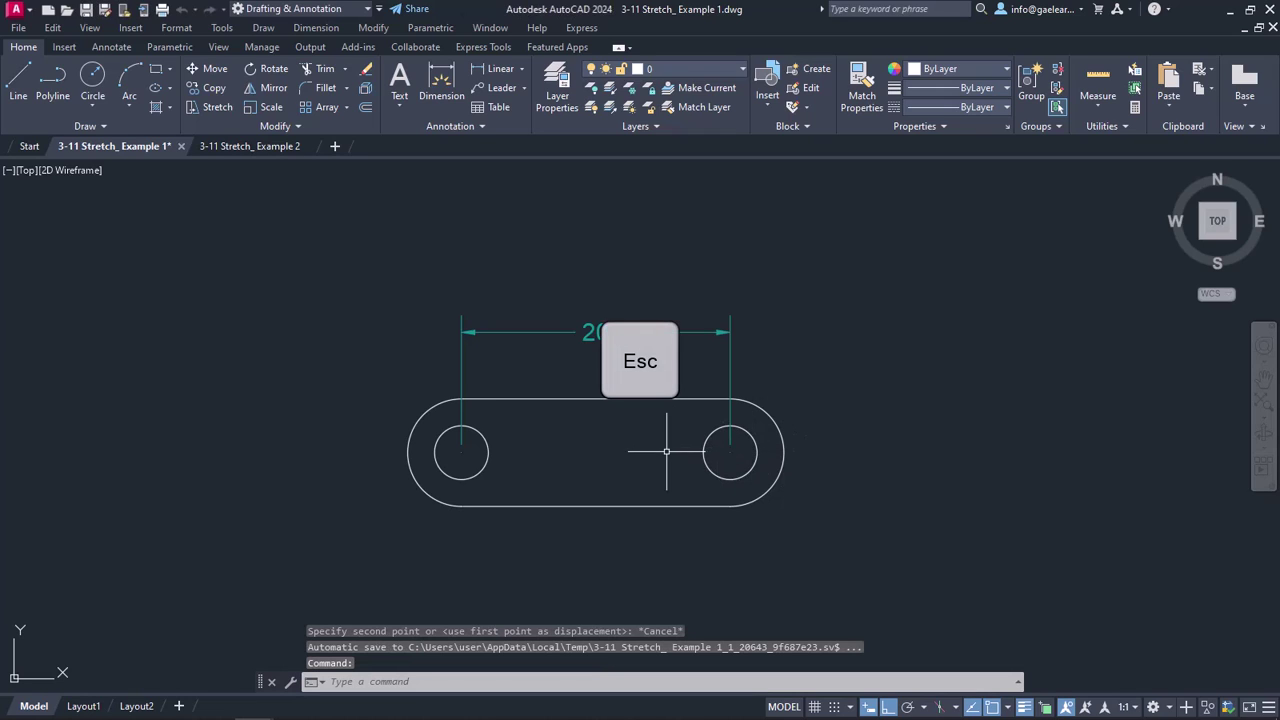
{"action": "key", "text": "Return"}
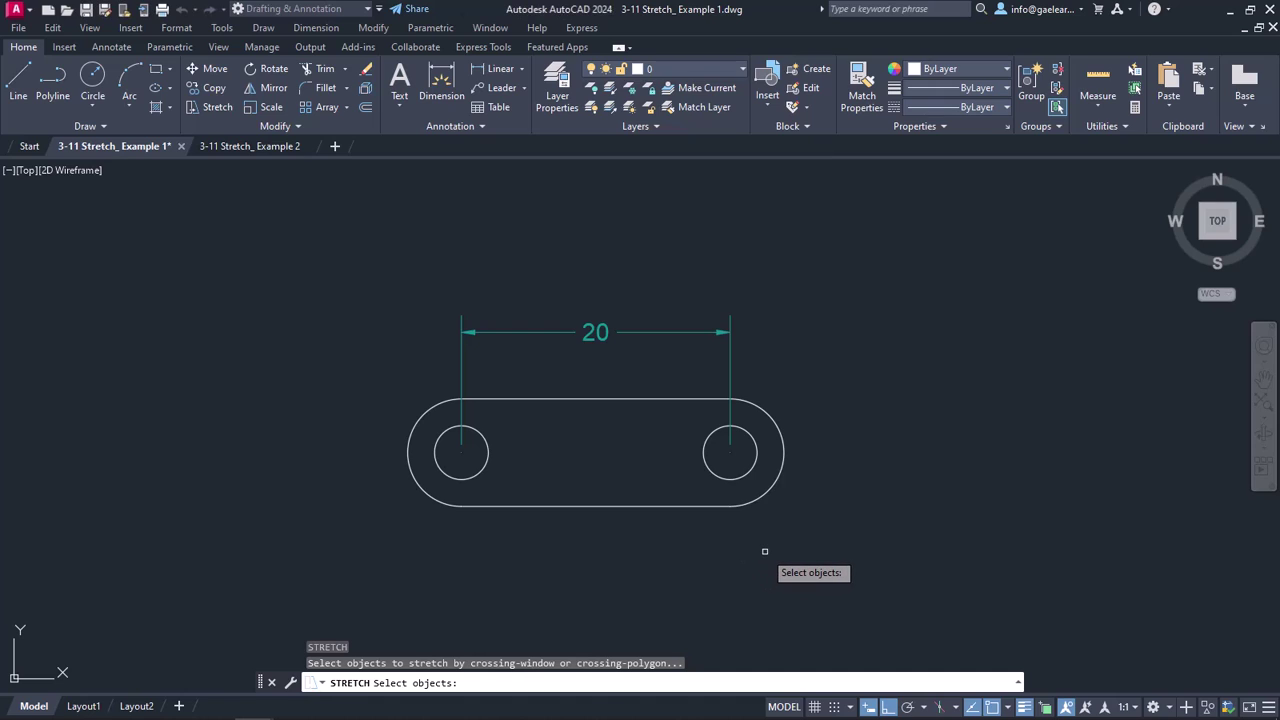
{"action": "left_click", "coordinate": [813, 524]}
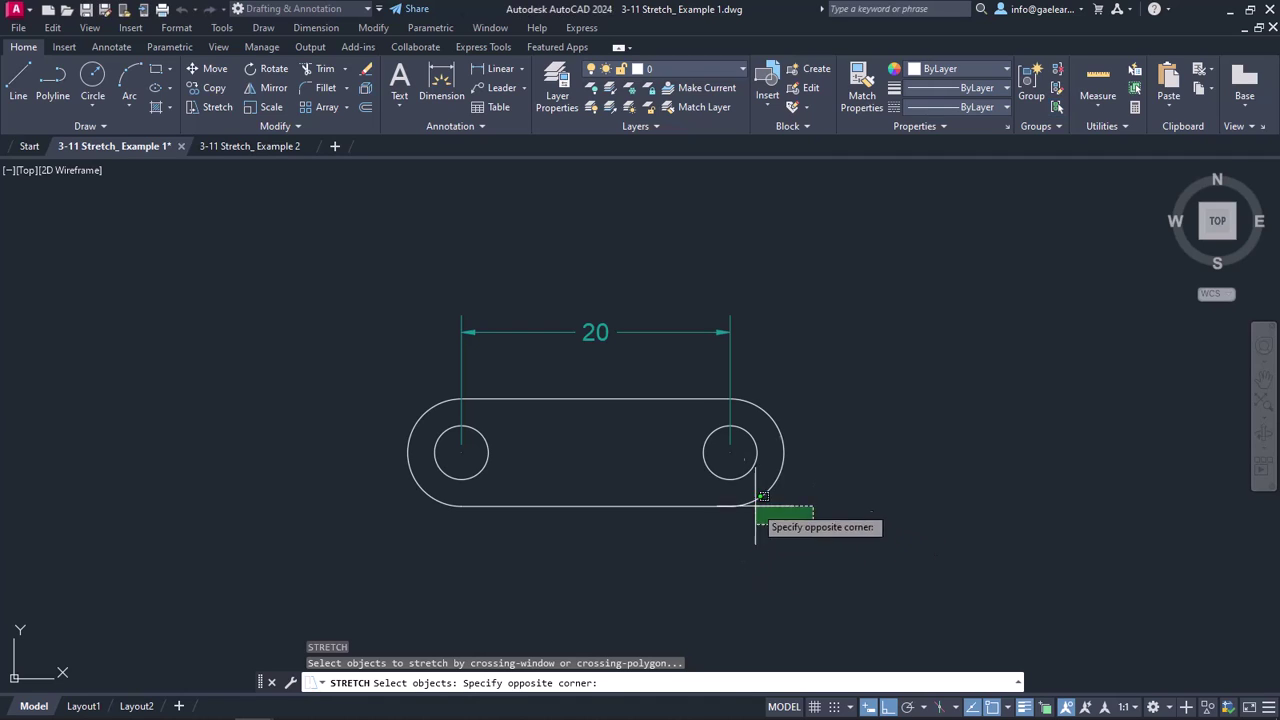
{"action": "left_click", "coordinate": [678, 396]}
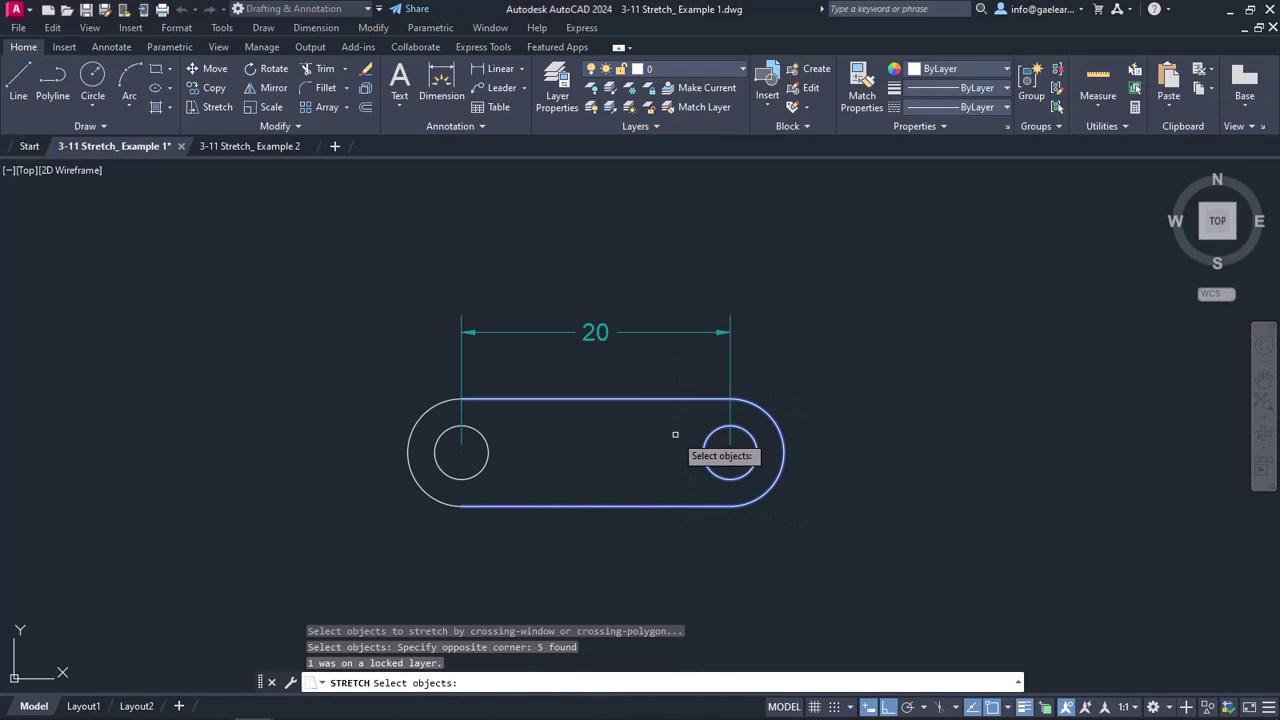
{"action": "key", "text": "Return"}
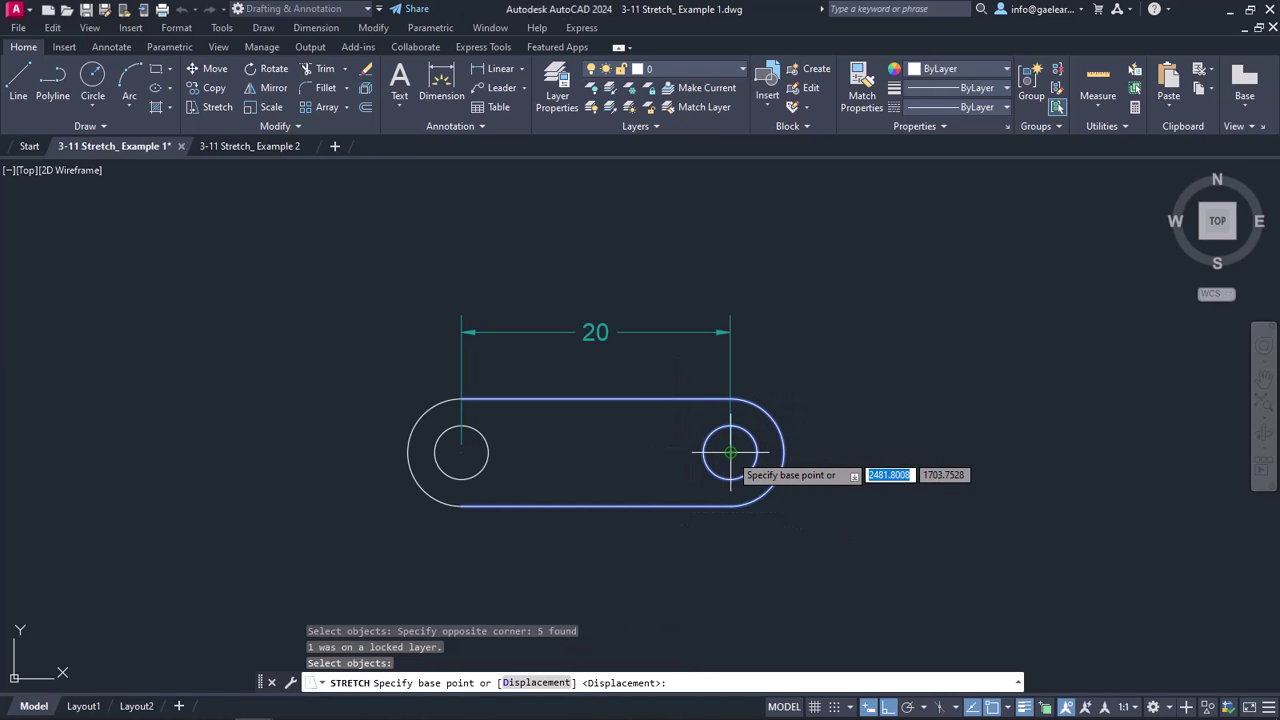
{"action": "left_click", "coordinate": [731, 453]}
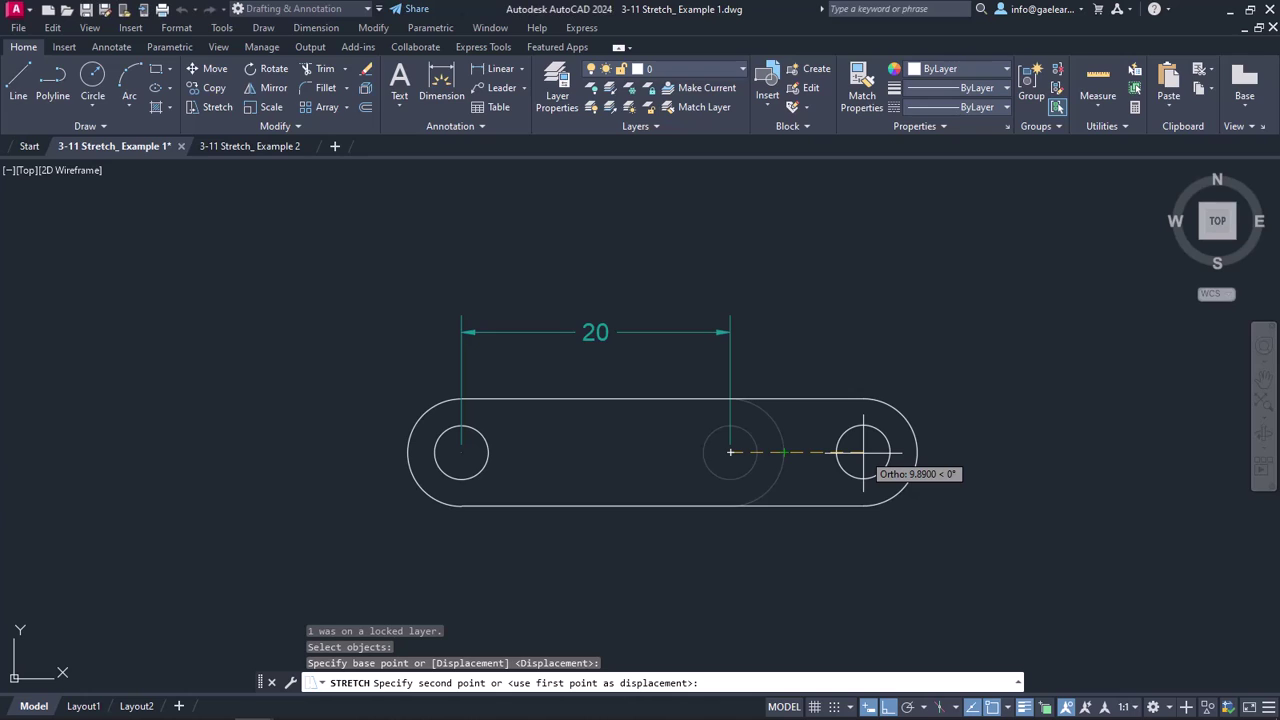
{"action": "type", "text": "5"}
{"action": "key", "text": "Return"}
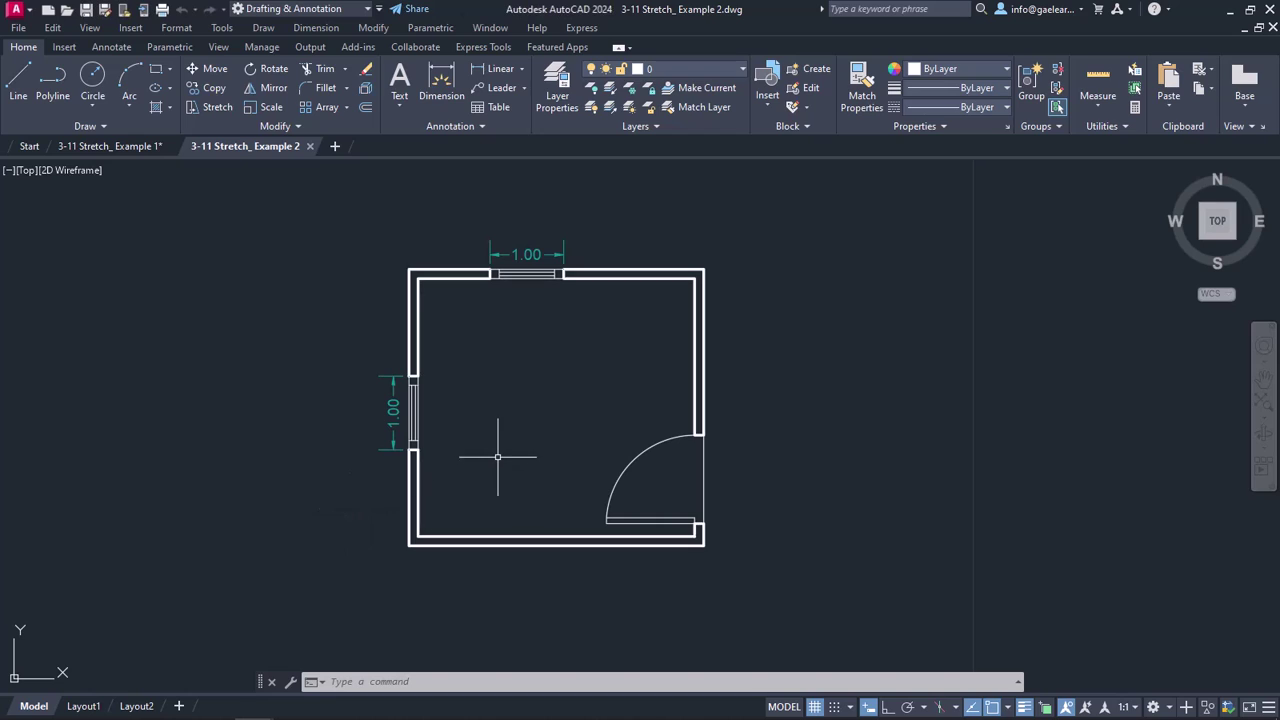
- Stretch the left-wall window up by 1 to 2.00, excluding the upper-left wall
{"action": "left_click", "coordinate": [217, 107]}
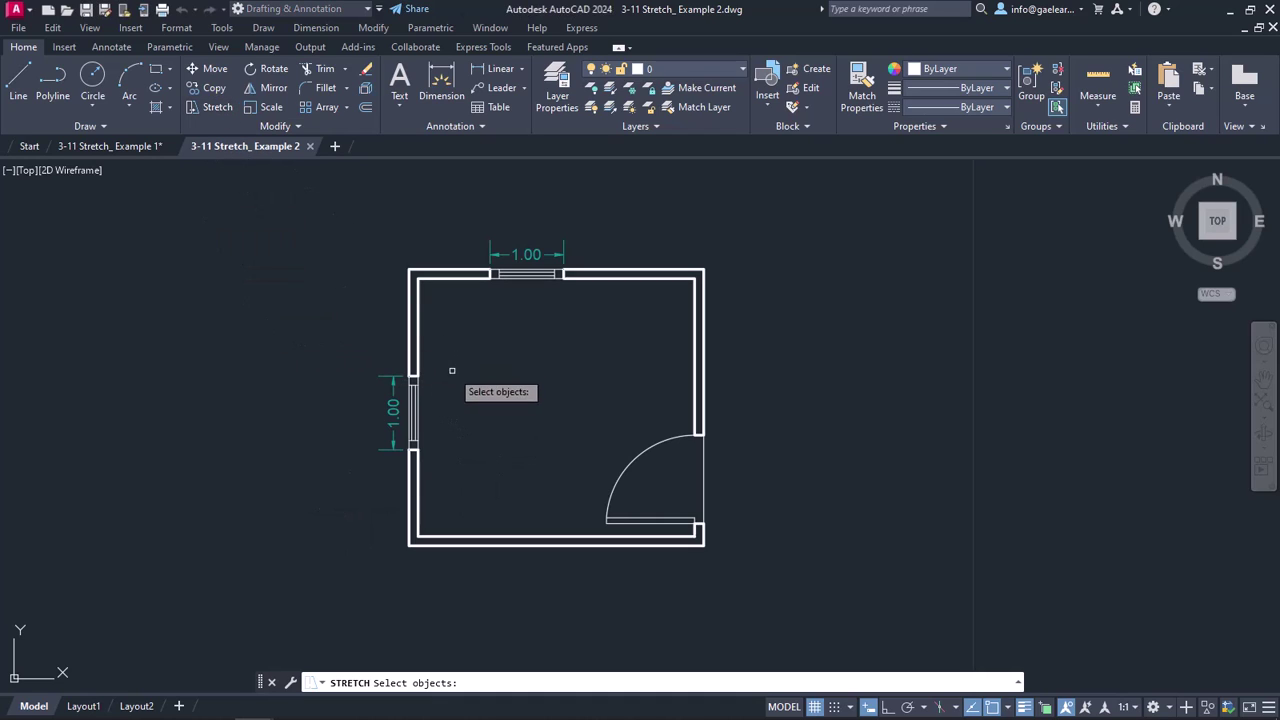
{"action": "left_click", "coordinate": [447, 405]}
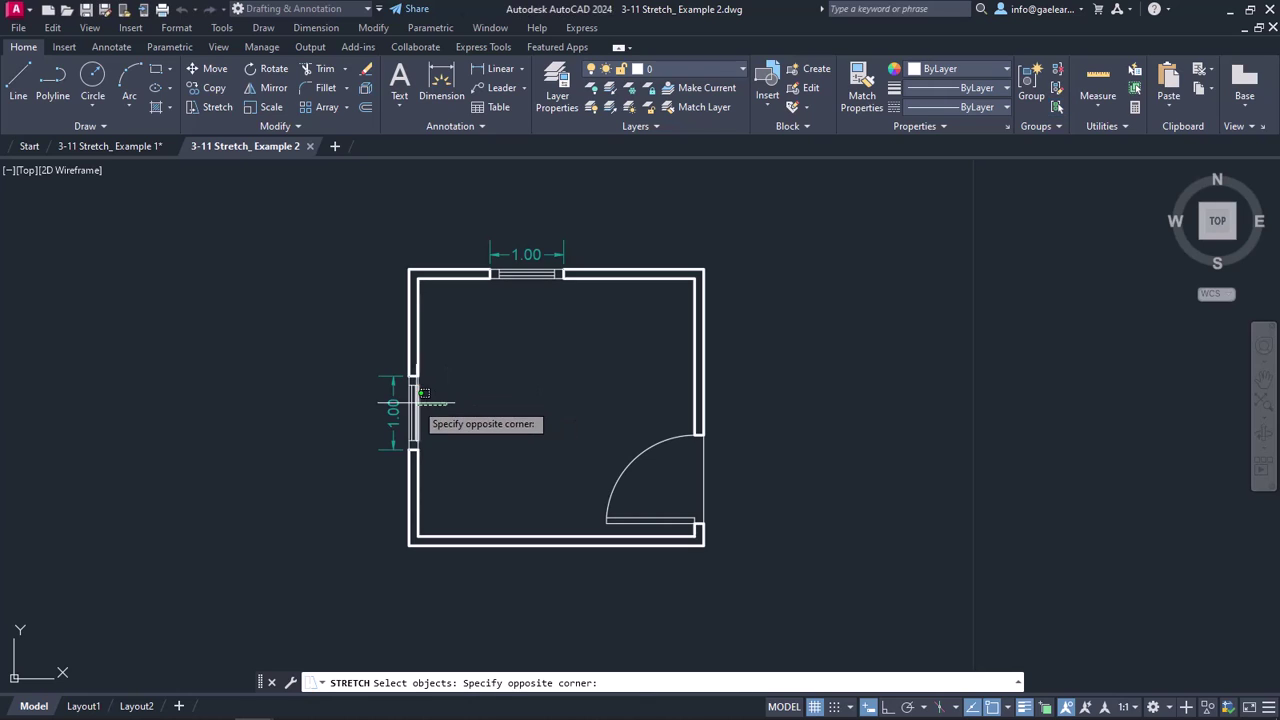
{"action": "left_click", "coordinate": [404, 353]}
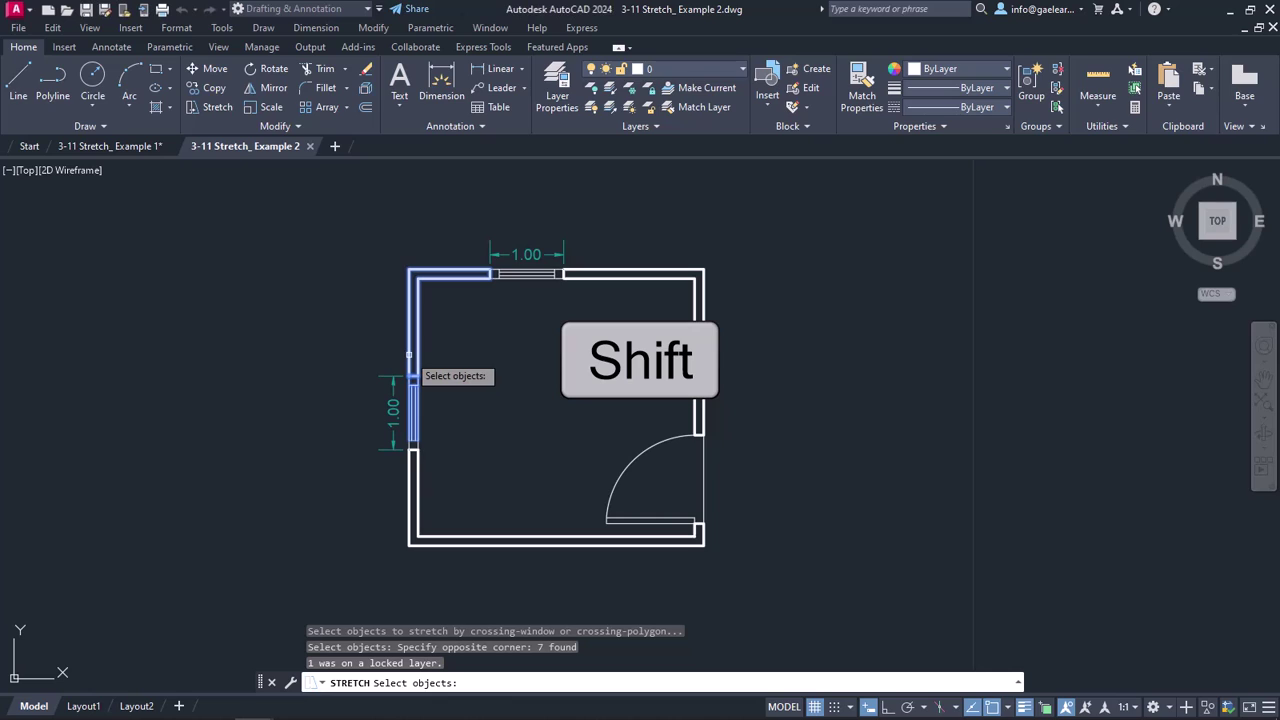
{"action": "left_click", "coordinate": [409, 354], "text": "shift"}
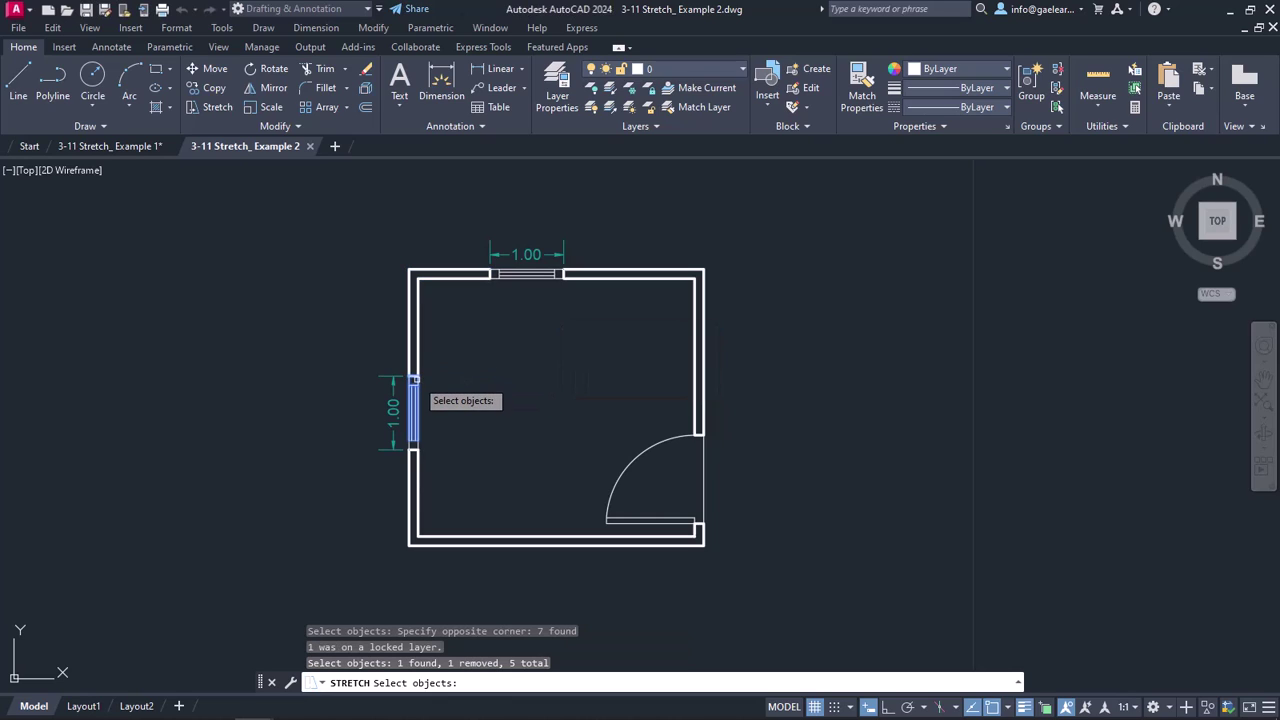
{"action": "key", "text": "Return"}
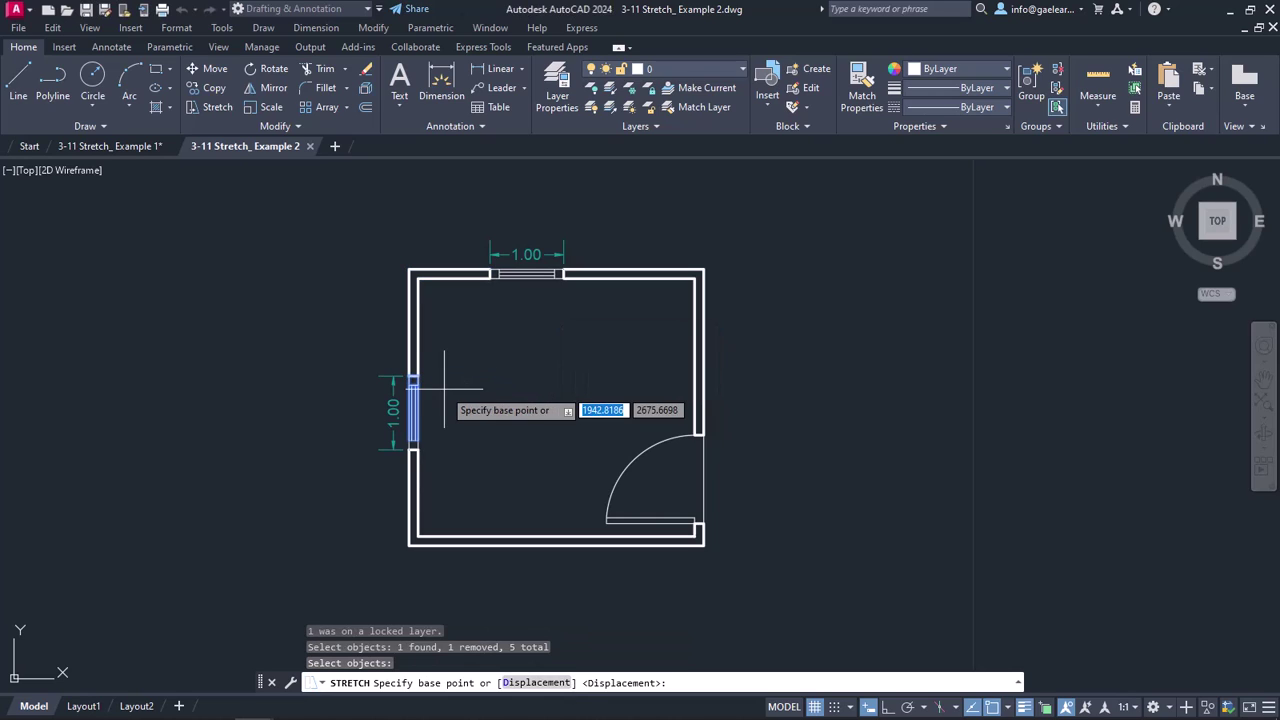
{"action": "left_click", "coordinate": [418, 376]}
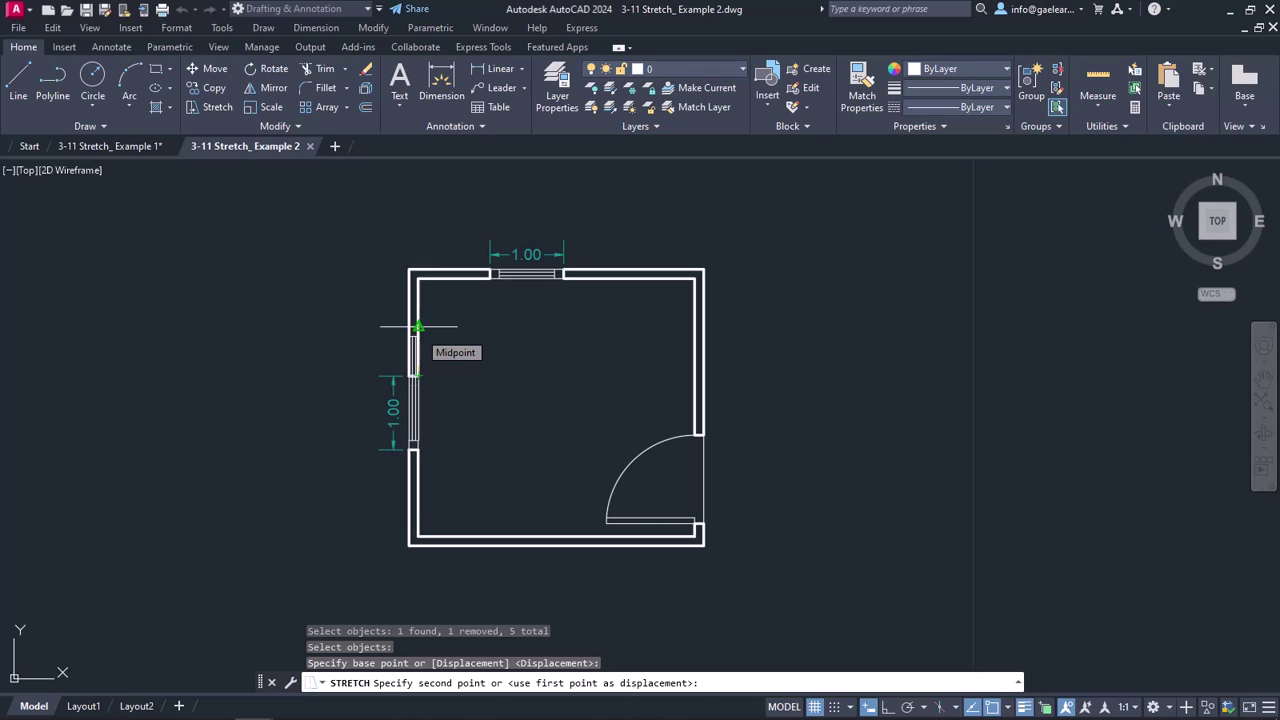
{"action": "type", "text": "1"}
{"action": "key", "text": "Return"}
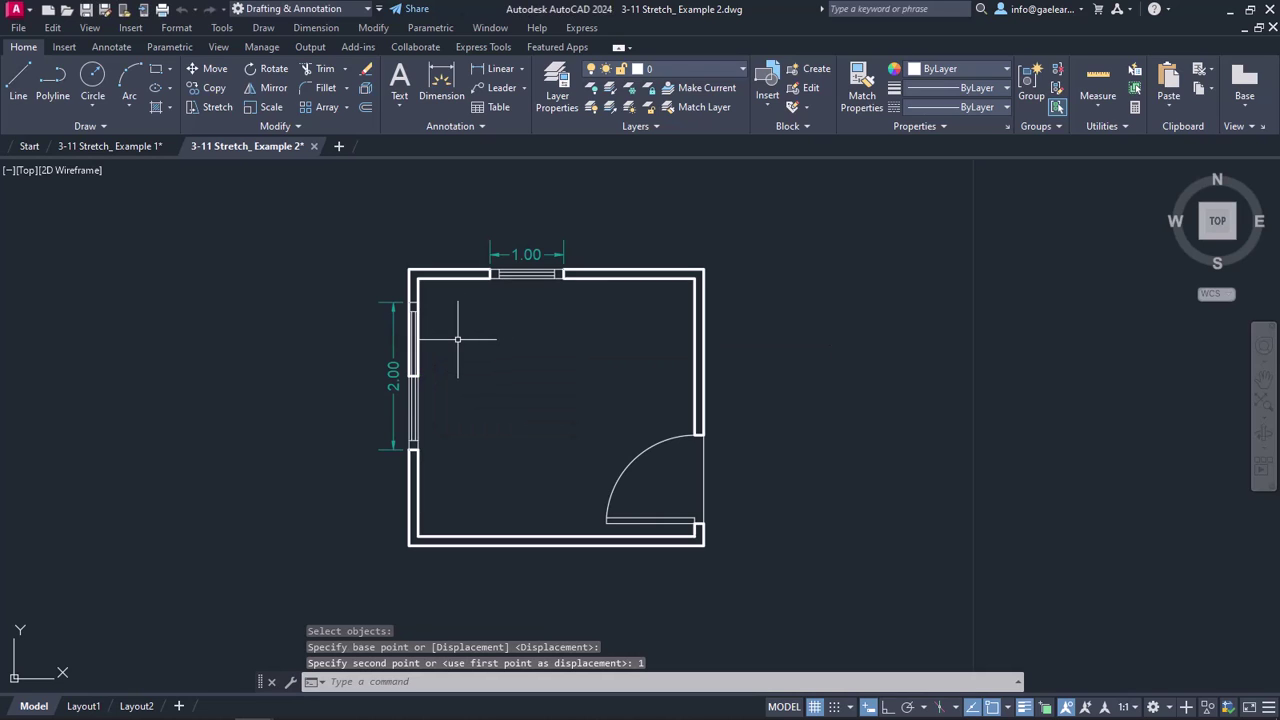
{"action": "scroll", "coordinate": [457, 340], "scroll_direction": "up", "scroll_amount": 2}
{"action": "middle_click_drag", "start_coordinate": [497, 354], "coordinate": [557, 362]}
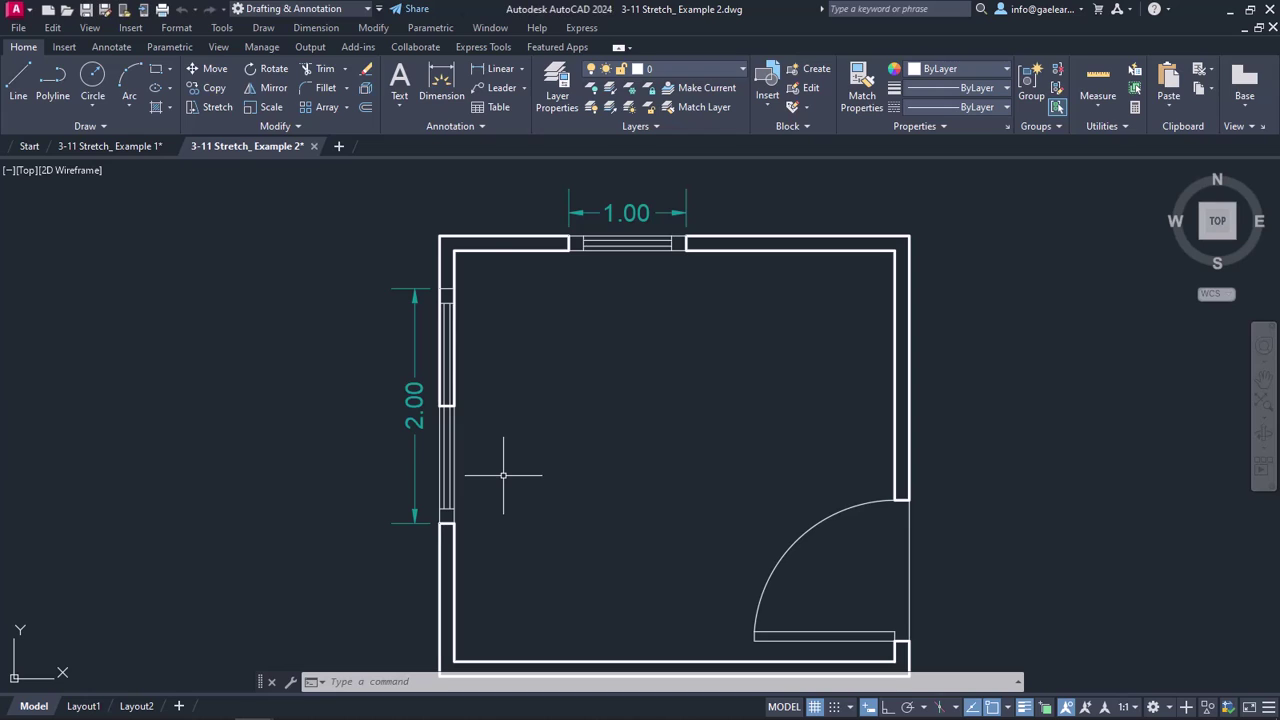
- Undo the window-only stretch and restretch the left window with its adjoining walls up by 1
{"action": "key", "text": "ctrl+z"}
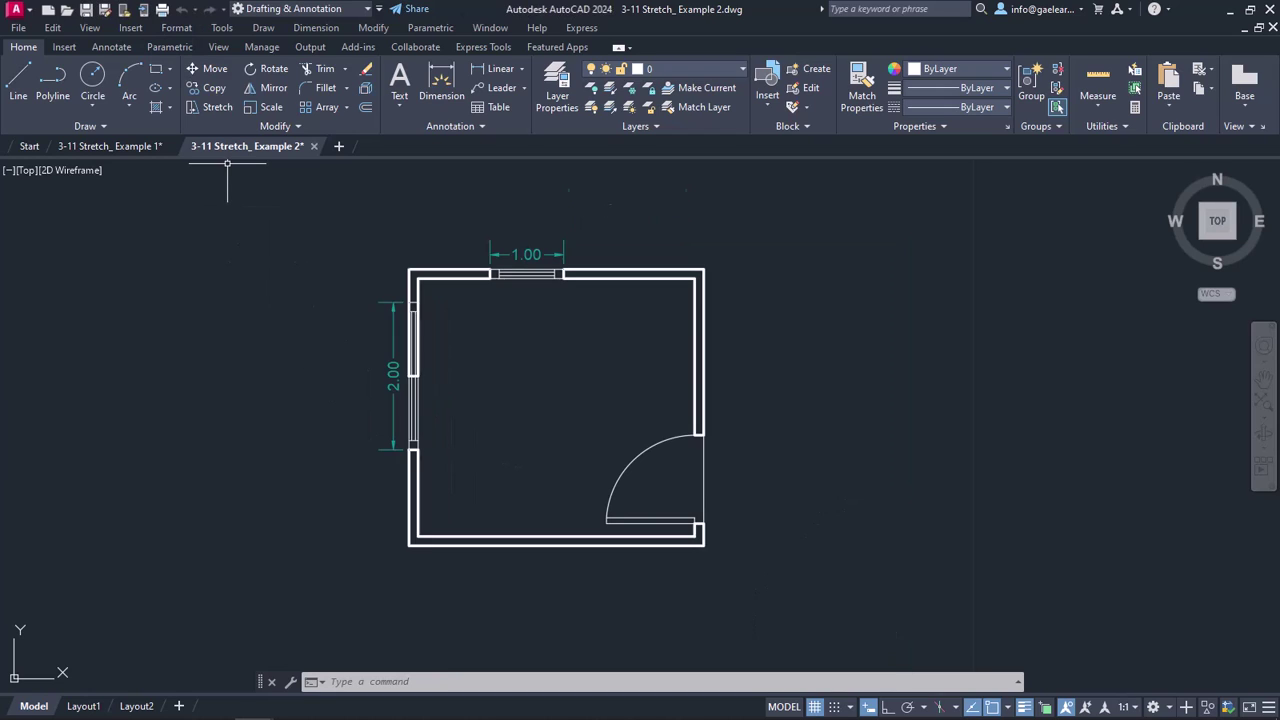
{"action": "key", "text": "ctrl+z"}
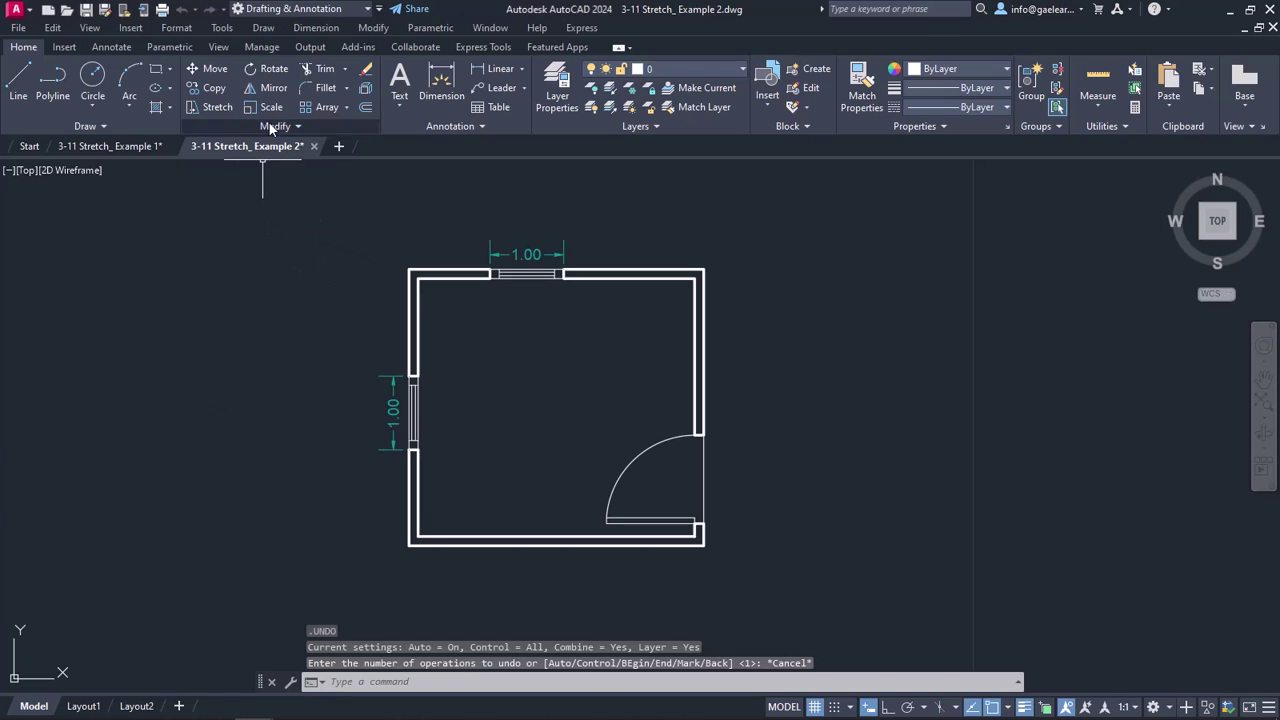
{"action": "left_click", "coordinate": [226, 106]}
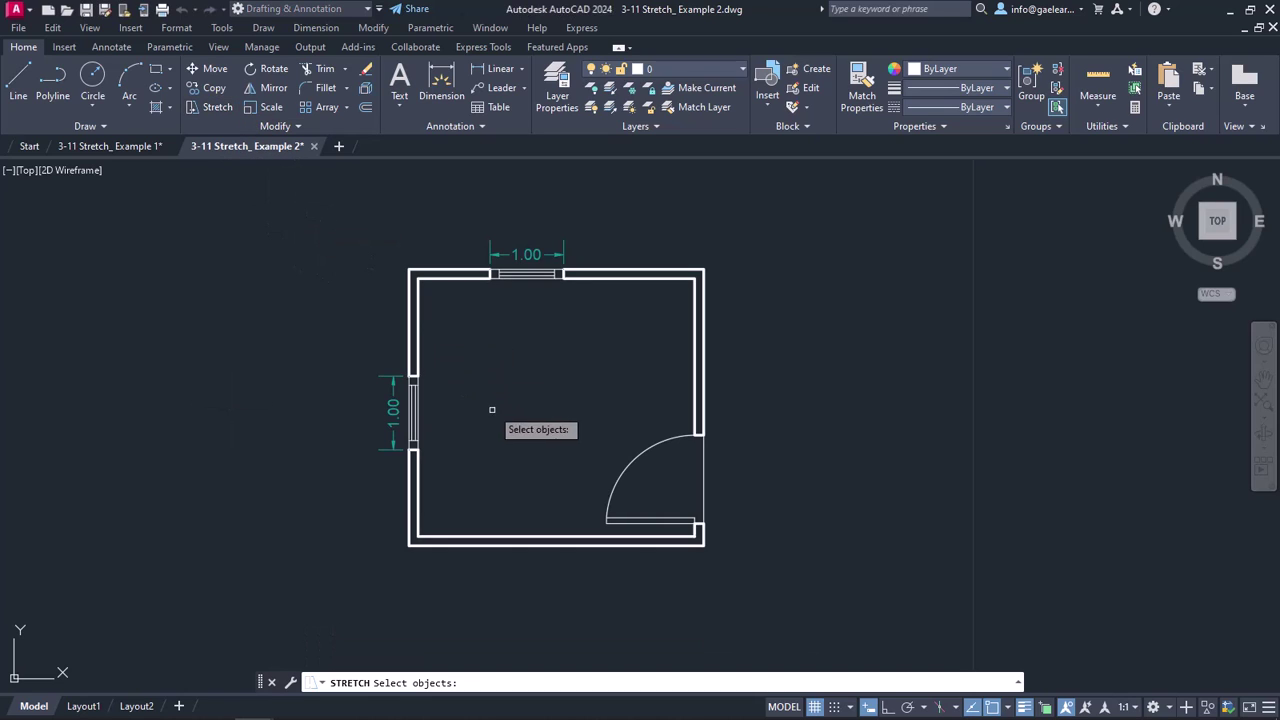
{"action": "left_click", "coordinate": [450, 407]}
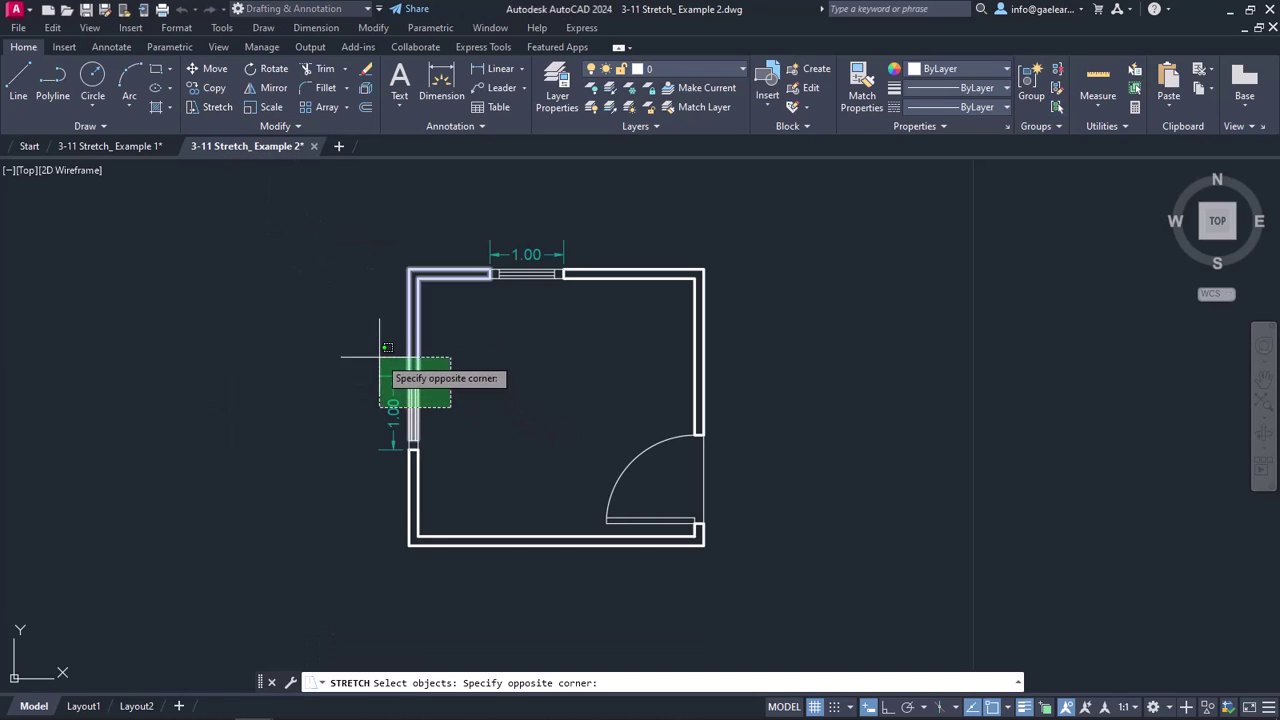
{"action": "left_click", "coordinate": [378, 354]}
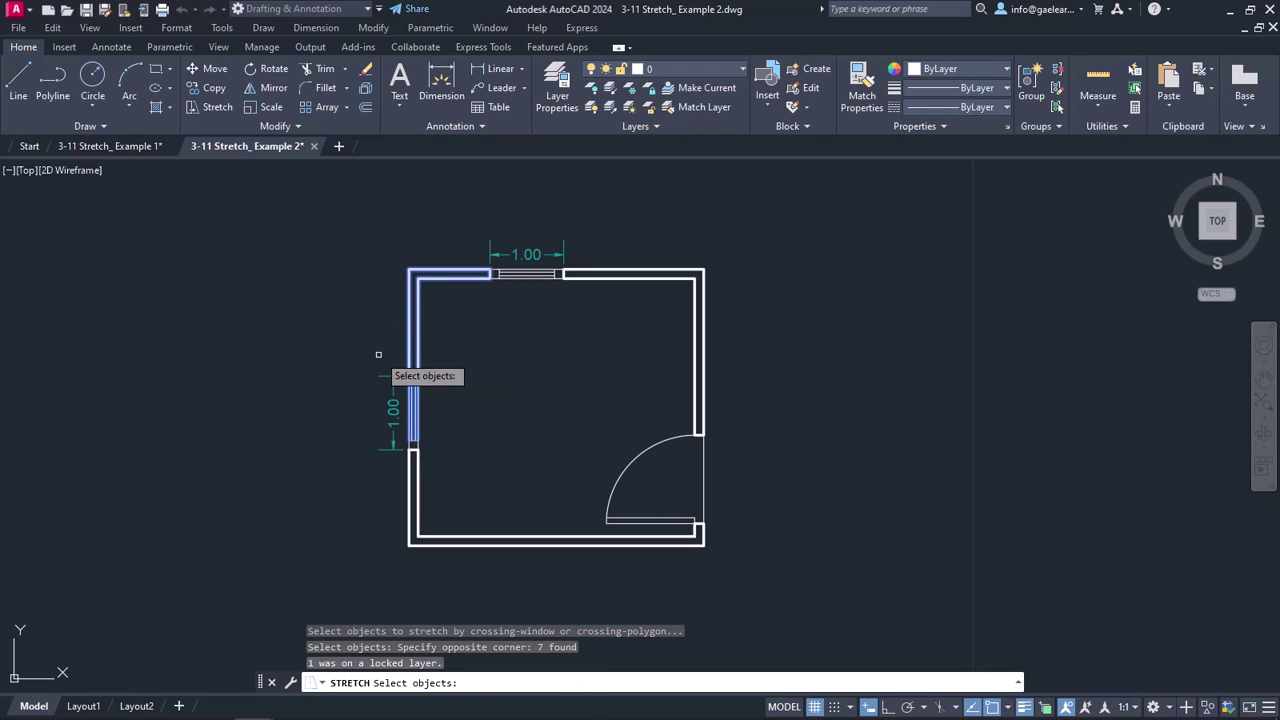
{"action": "key", "text": "Return"}
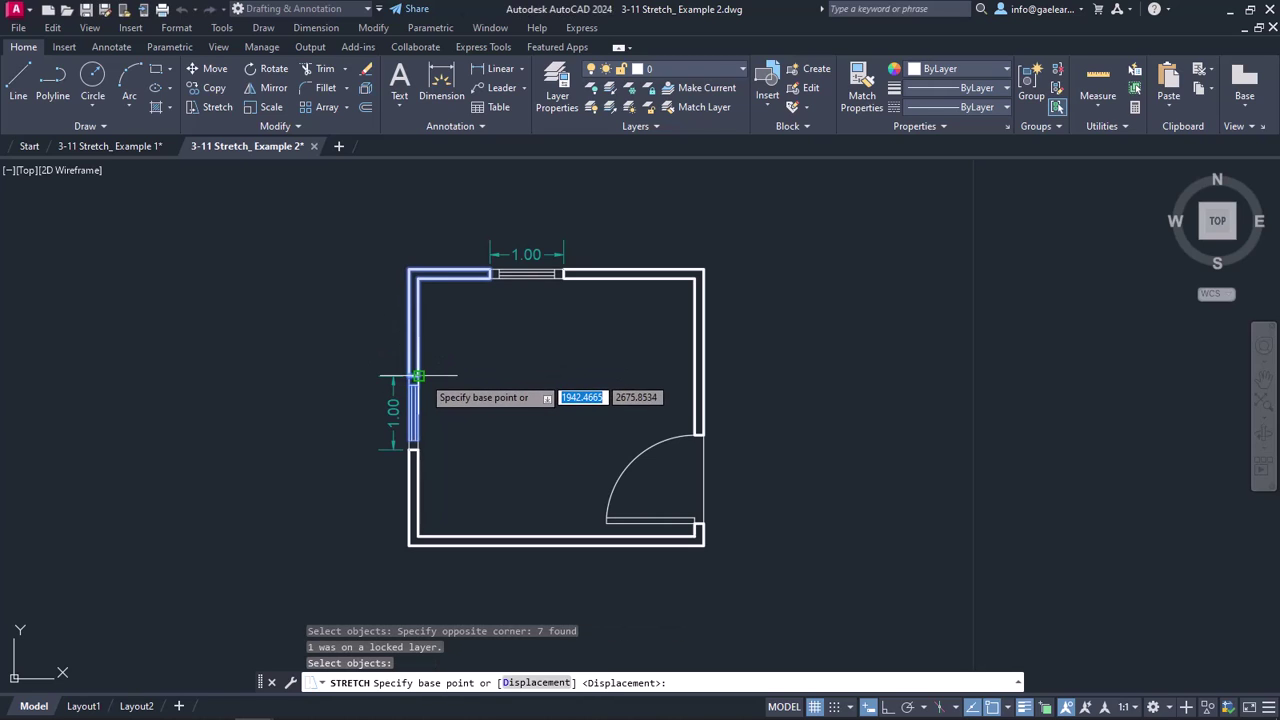
{"action": "left_click", "coordinate": [418, 376]}
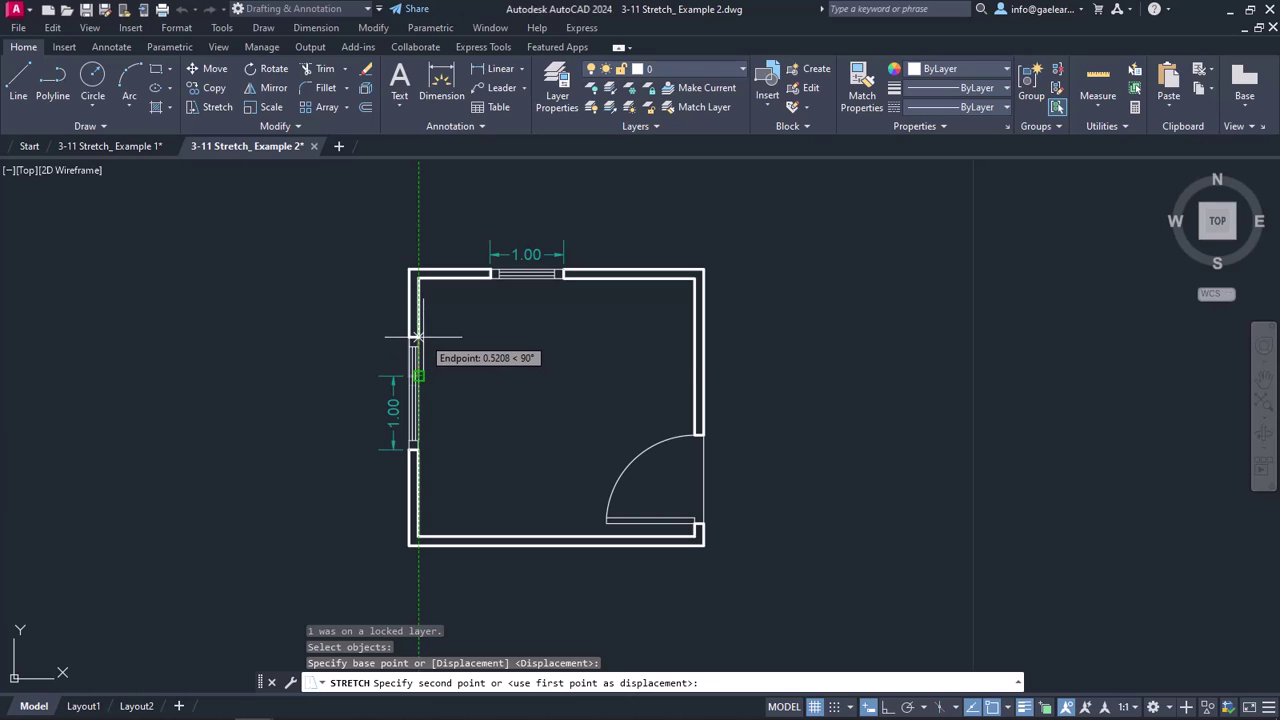
{"action": "type", "text": "1"}
{"action": "key", "text": "Return"}
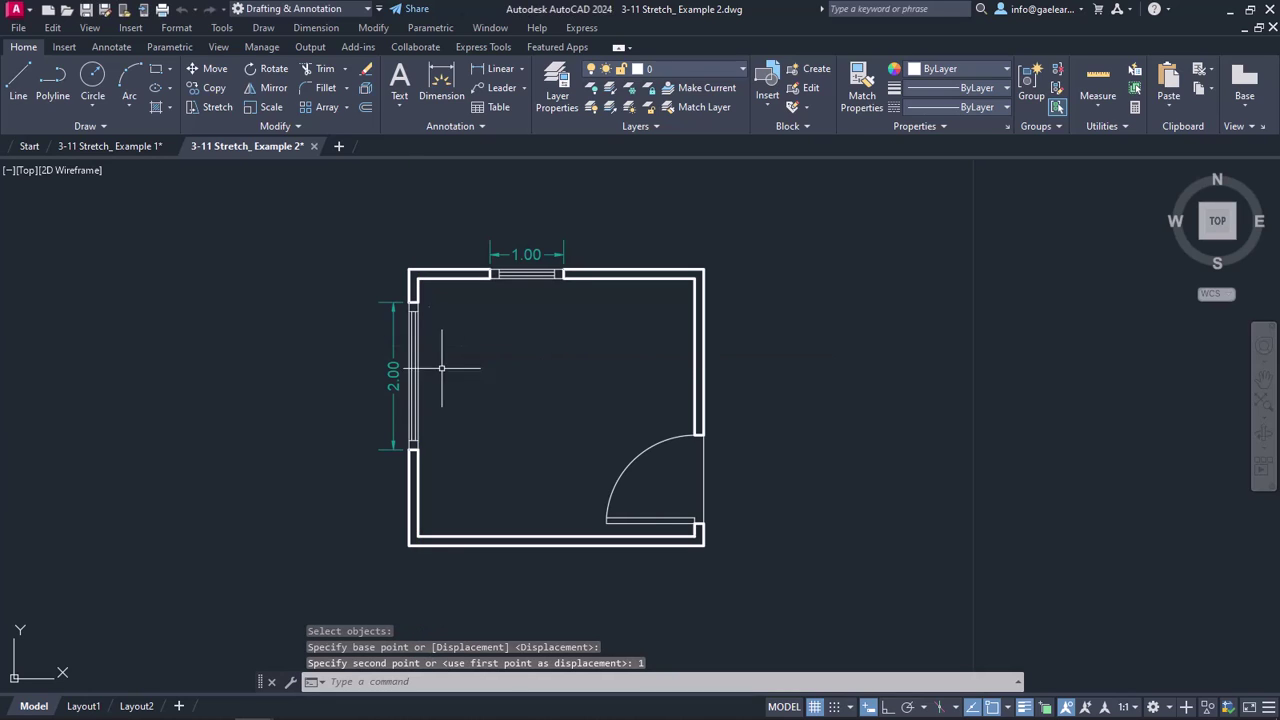